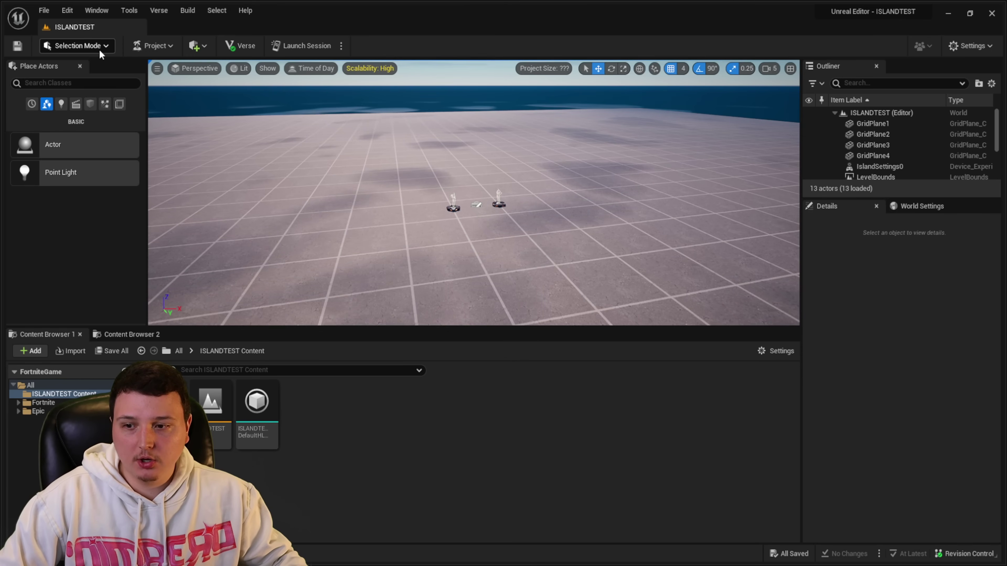
- In Landscape mode, create a new landscape raised to a Z location of about 64 and scaled to about 98 in X and Y
left_click(170, 72)
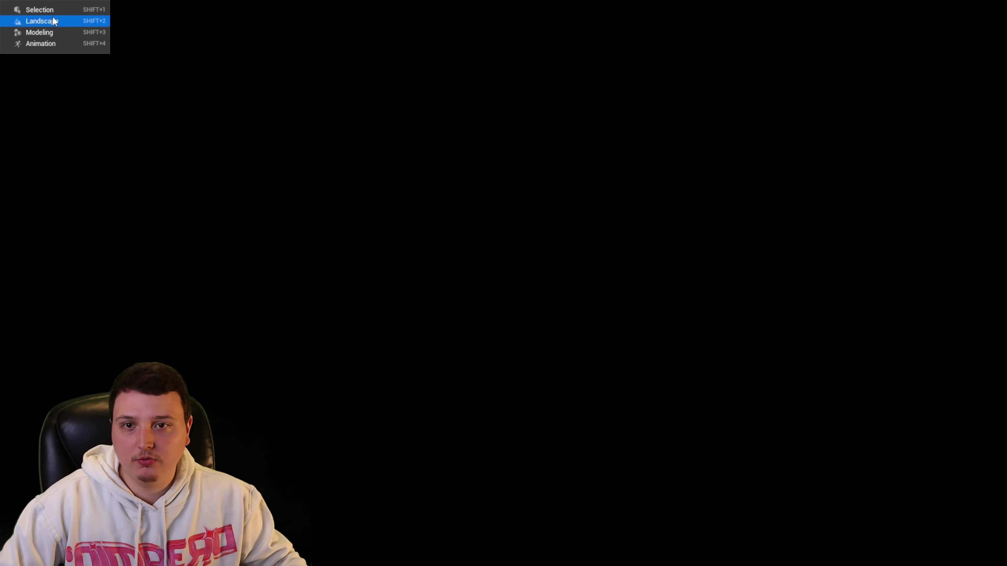
left_click(42, 21)
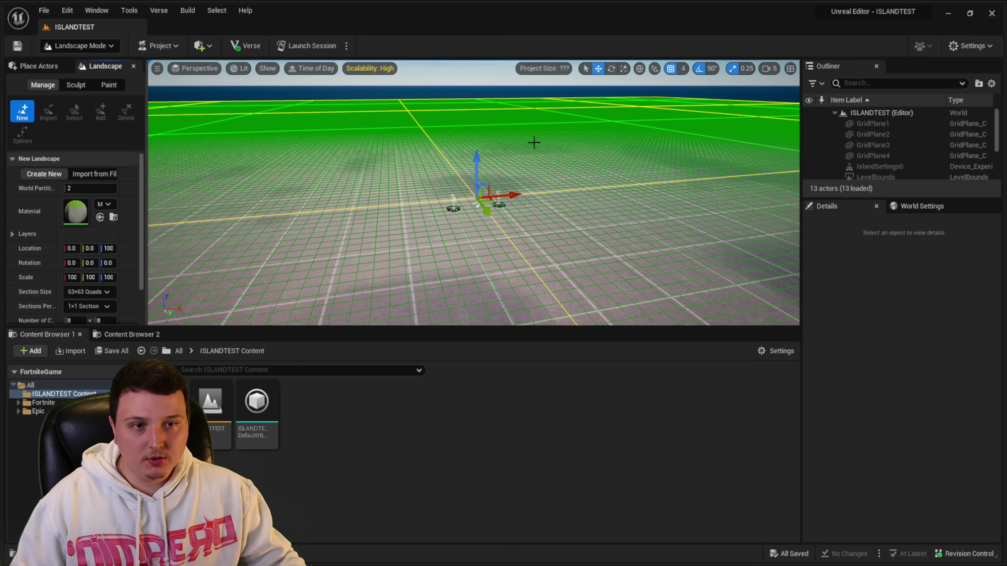
left_click_drag(476, 164, 471, 167)
right_click_drag(521, 175, 492, 185)
key("r")
mouse_move(521, 175)
left_mouse_down()
mouse_move(512, 180)
mouse_move(535, 188)
left_mouse_up()
key("w")
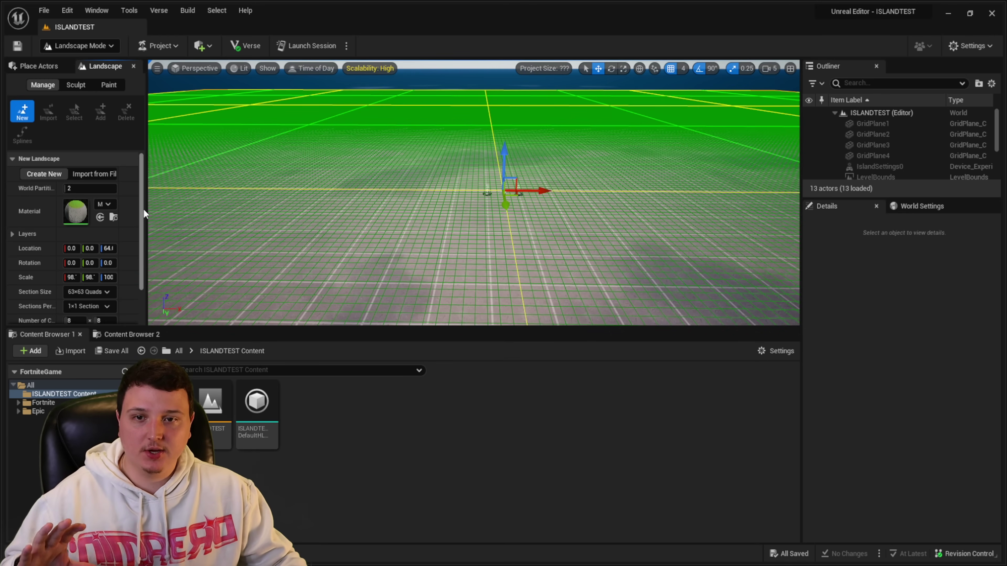
scroll(142, 202, "down", 3)
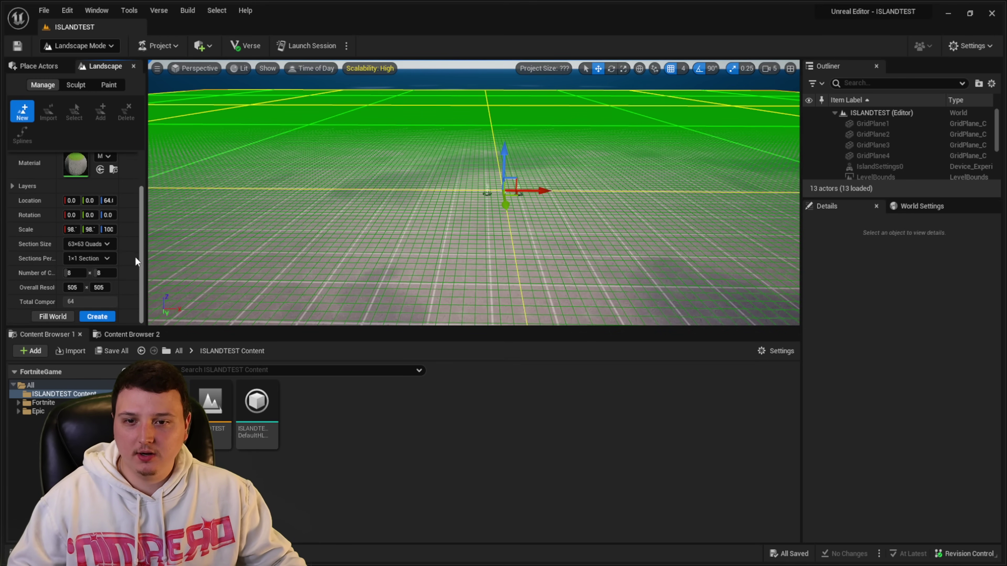
left_click(103, 318)
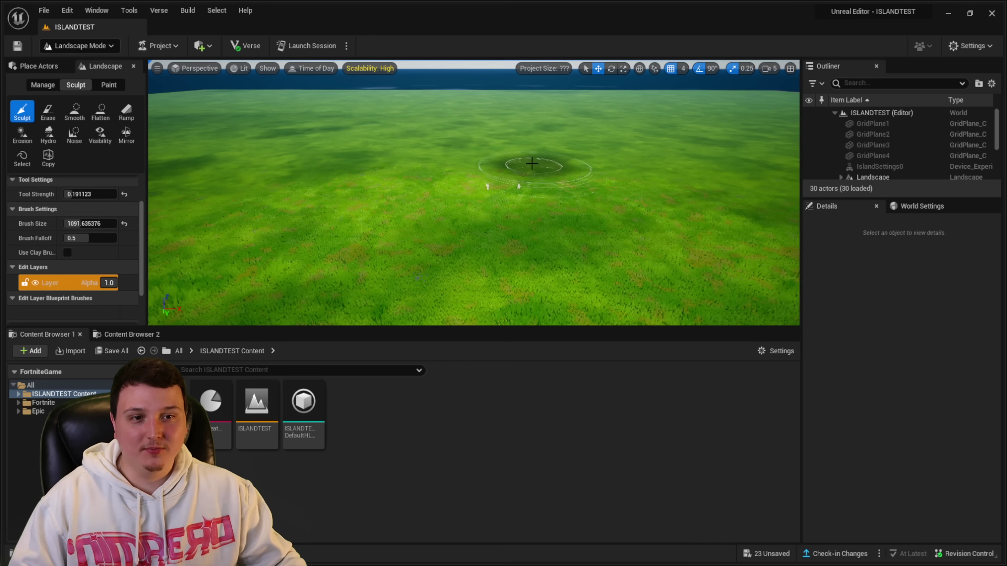
- Sculpt a steep, flat-topped hill on the landscape with tool strength about 0.8 and brush size about 1092
key("a")
mouse_move(526, 161)
right_mouse_down()
mouse_move(572, 137)
mouse_move(595, 186)
mouse_move(614, 192)
mouse_move(618, 169)
mouse_move(646, 152)
mouse_move(533, 152)
mouse_move(533, 186)
right_mouse_up()
key("w")
key("s")
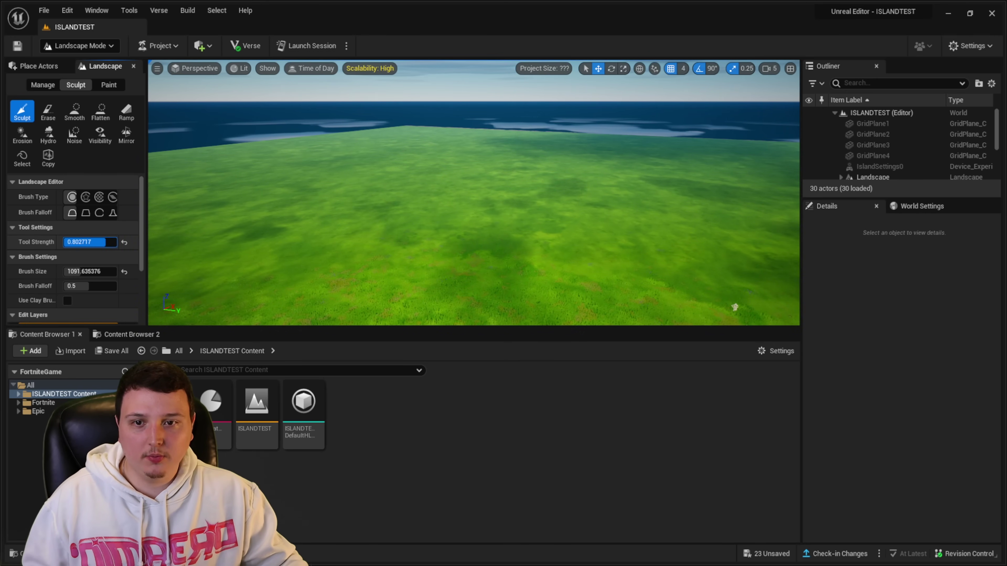
scroll(141, 241, "down", 3)
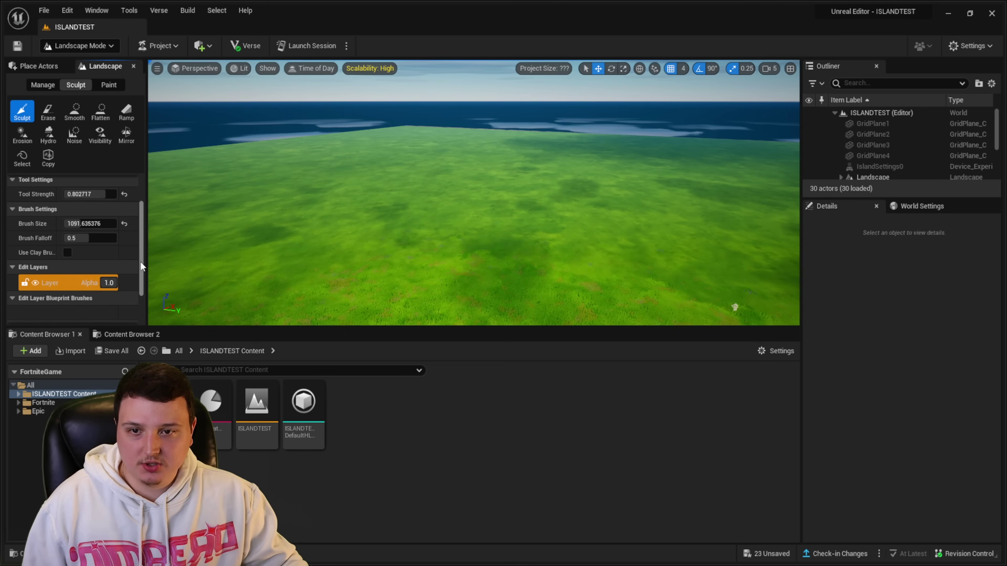
scroll(80, 238, "down", 3)
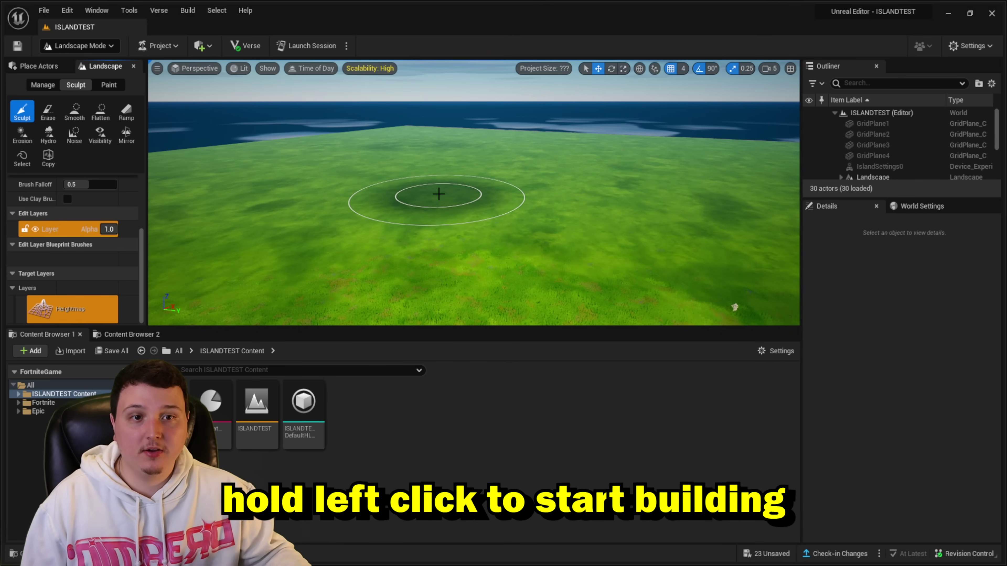
left_click_drag(439, 194, 440, 195)
mouse_move(439, 195)
right_mouse_down()
mouse_move(456, 200)
mouse_move(416, 214)
mouse_move(439, 195)
right_mouse_up()
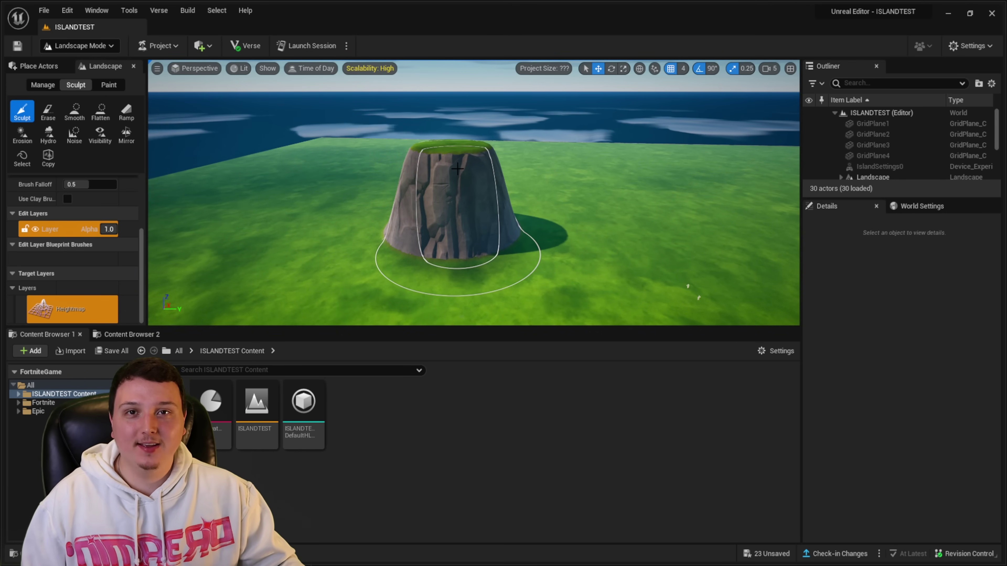
right_click_drag(462, 168, 462, 169)
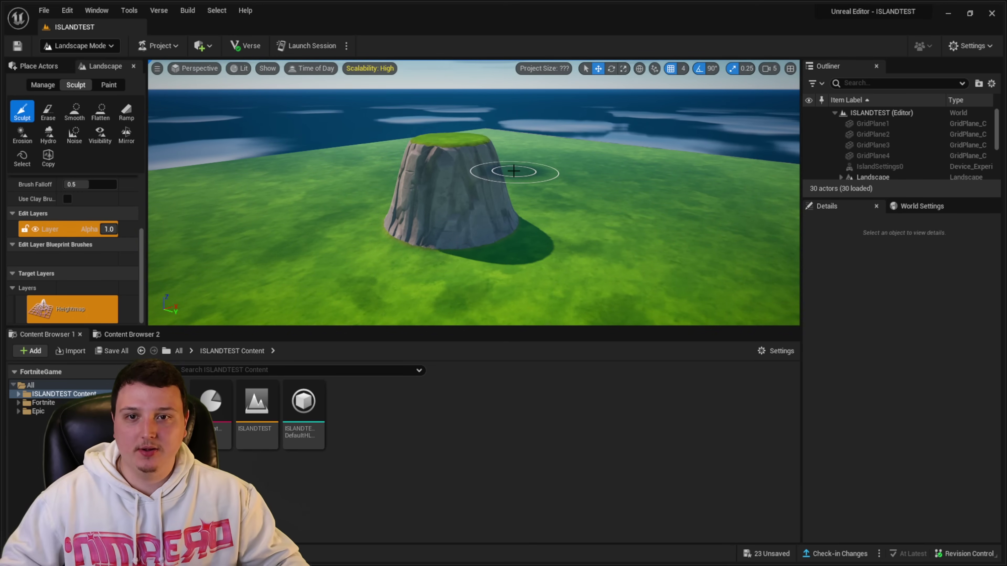
- Add a ramp about 1379 wide running from the hilltop down to the ground with the Ramp tool
left_click(127, 113)
left_click_drag(141, 246, 140, 194)
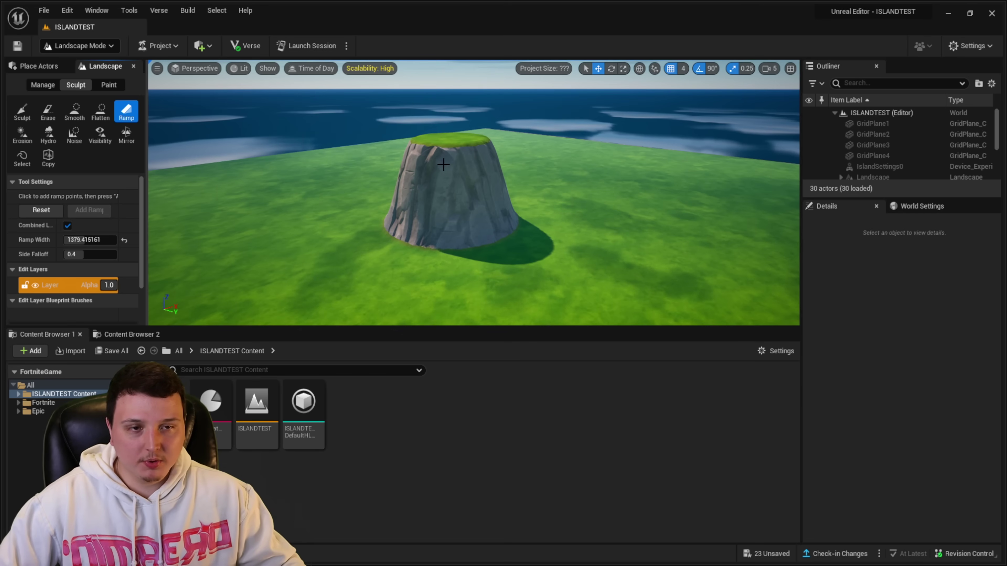
left_click(423, 142)
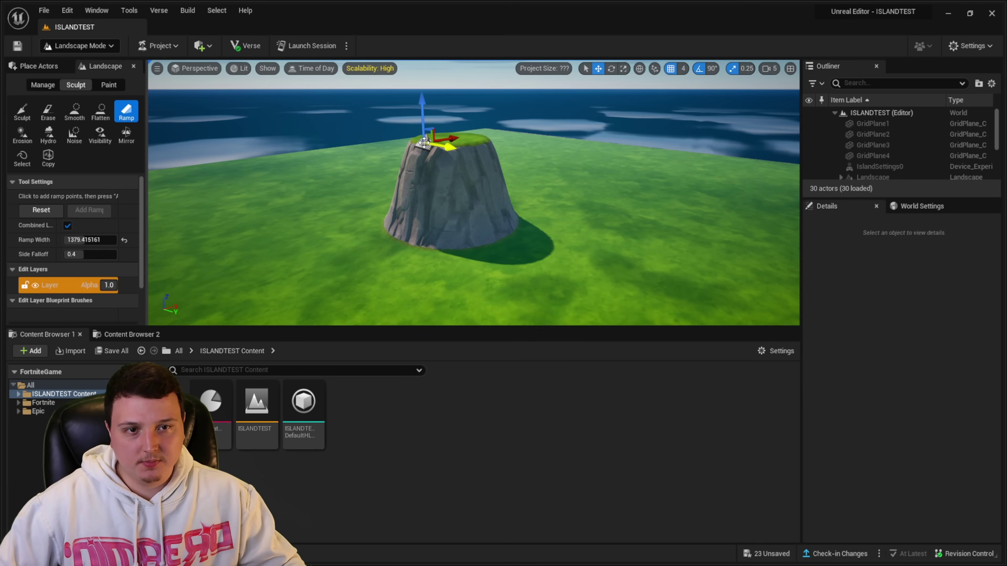
left_click(294, 281)
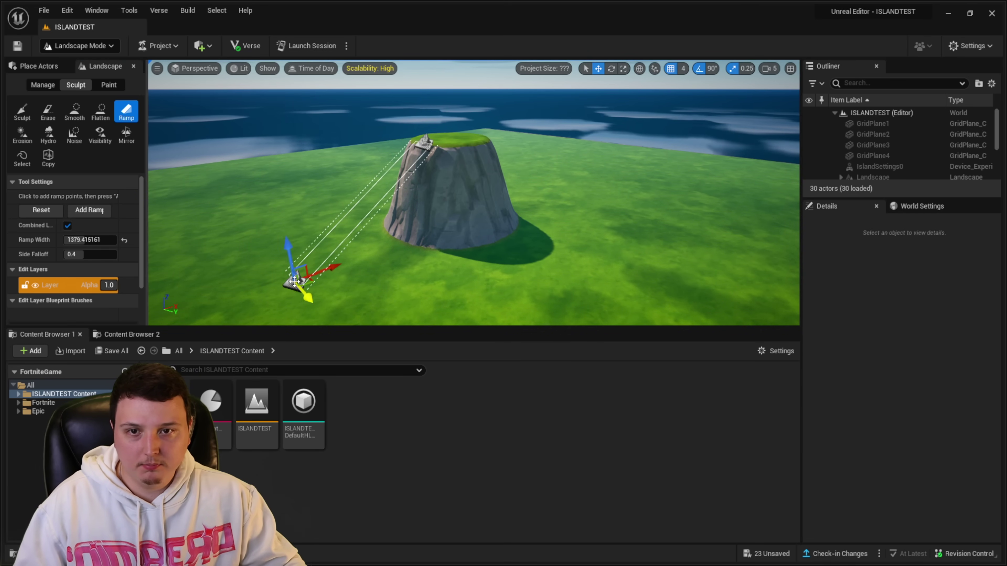
right_click_drag(405, 208, 416, 216)
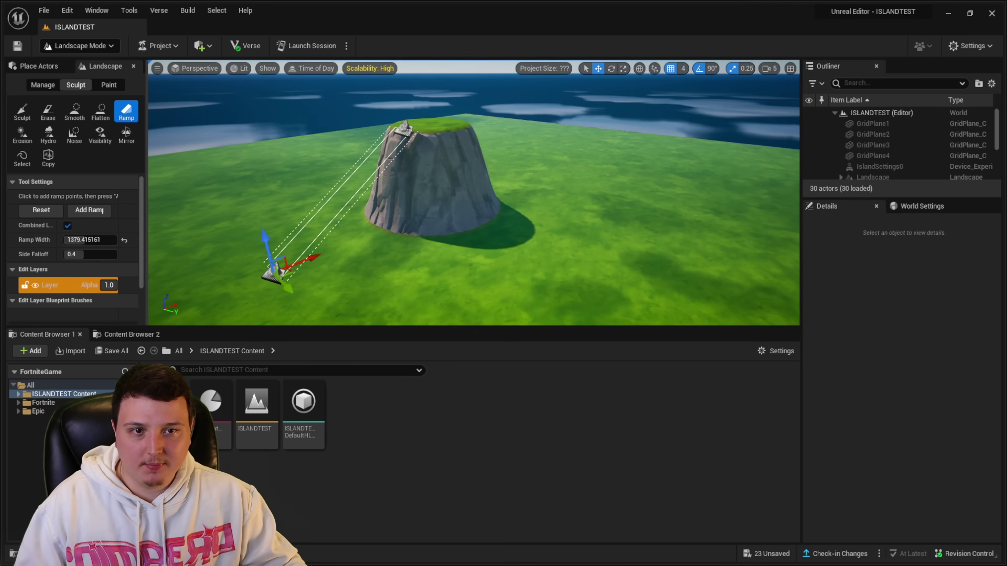
left_click(93, 211)
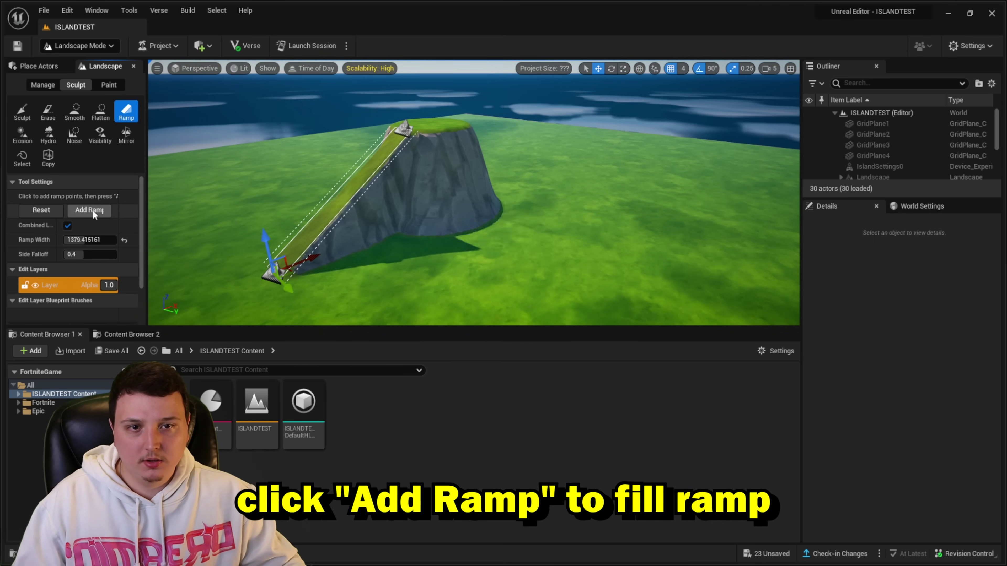
mouse_move(441, 200)
right_mouse_down()
mouse_move(400, 198)
mouse_move(515, 174)
mouse_move(555, 186)
right_mouse_up()
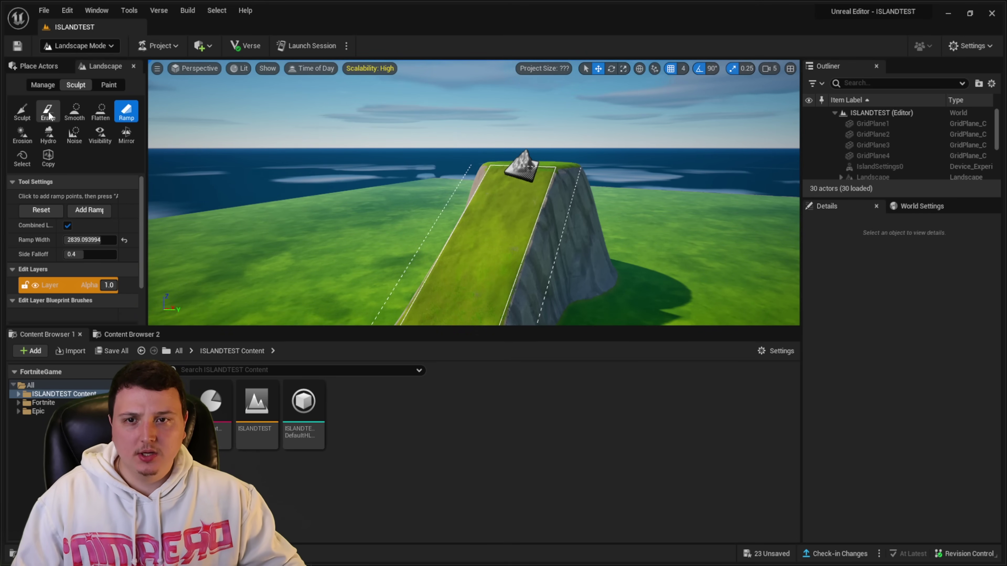
- Erase the hill and its ramp with the Erase tool at strength about 0.39 and brush size about 955
left_click(49, 115)
mouse_move(274, 129)
right_mouse_down()
mouse_move(286, 126)
mouse_move(301, 174)
mouse_move(293, 147)
mouse_move(266, 184)
right_mouse_up()
right_click_drag(448, 183, 515, 181)
right_click_drag(303, 154, 305, 155)
mouse_move(101, 226)
left_mouse_down()
mouse_move(82, 226)
mouse_move(77, 256)
left_mouse_up()
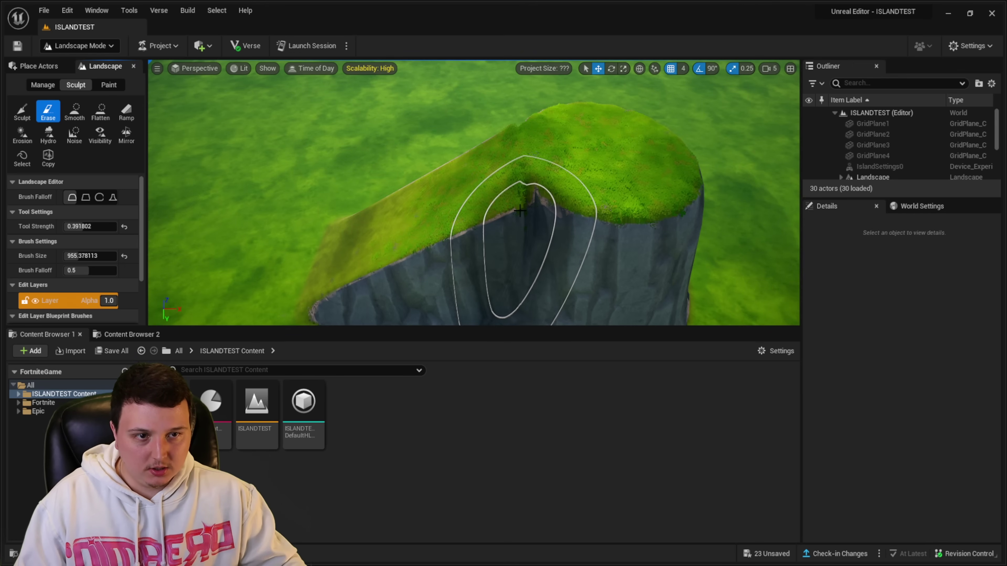
mouse_move(520, 209)
left_mouse_down()
mouse_move(495, 238)
mouse_move(386, 226)
mouse_move(343, 296)
left_mouse_up()
right_click_drag(343, 297, 397, 314)
mouse_move(364, 278)
left_mouse_down()
mouse_move(452, 303)
mouse_move(381, 246)
left_mouse_up()
mouse_move(380, 246)
right_mouse_down()
mouse_move(357, 207)
mouse_move(401, 190)
mouse_move(384, 187)
right_mouse_up()
mouse_move(528, 311)
left_mouse_down()
mouse_move(521, 281)
mouse_move(542, 210)
left_mouse_up()
mouse_move(468, 216)
left_mouse_down()
mouse_move(404, 298)
mouse_move(515, 202)
left_mouse_up()
right_click_drag(503, 203, 527, 190)
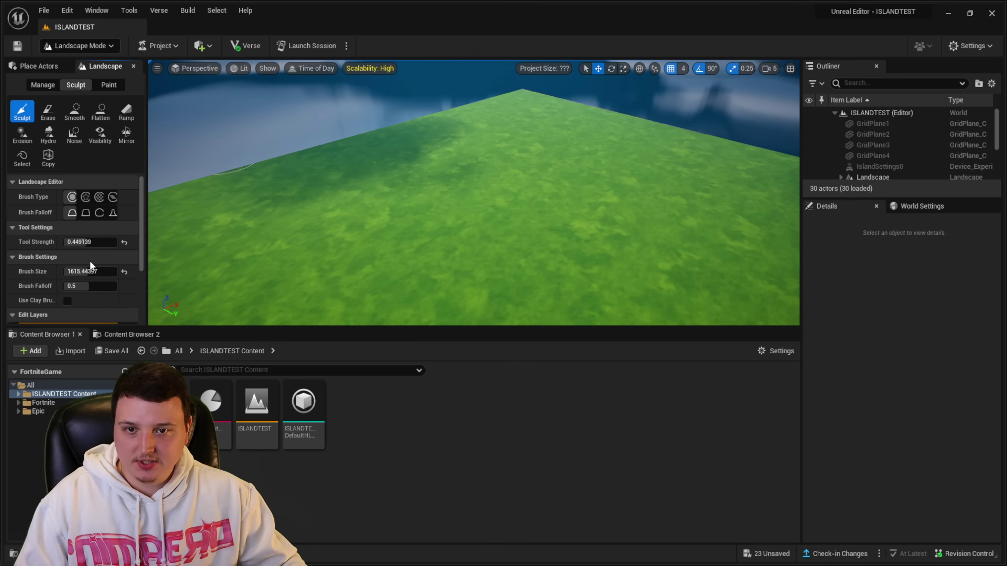
- Sculpt a tall rocky mountain with several lower mounds, using tool strength about 0.53 and brush size about 1615
left_click_drag(86, 243, 93, 242)
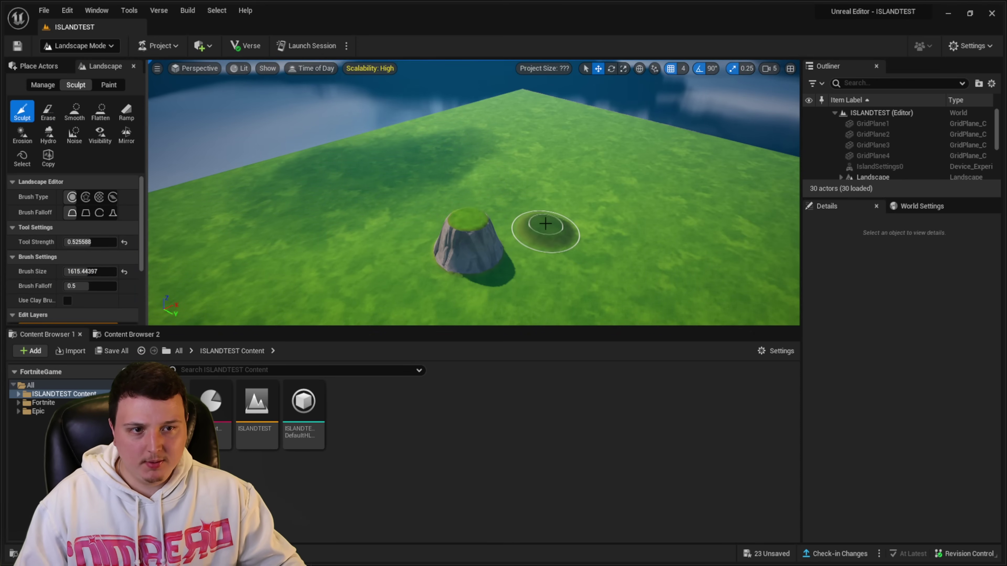
left_click_drag(532, 274, 536, 274)
mouse_move(536, 274)
right_mouse_down()
mouse_move(555, 258)
mouse_move(575, 278)
mouse_move(516, 254)
mouse_move(502, 227)
right_mouse_up()
key("w")
key("a")
left_click_drag(498, 188, 501, 161)
key("a")
right_click_drag(501, 162, 359, 184)
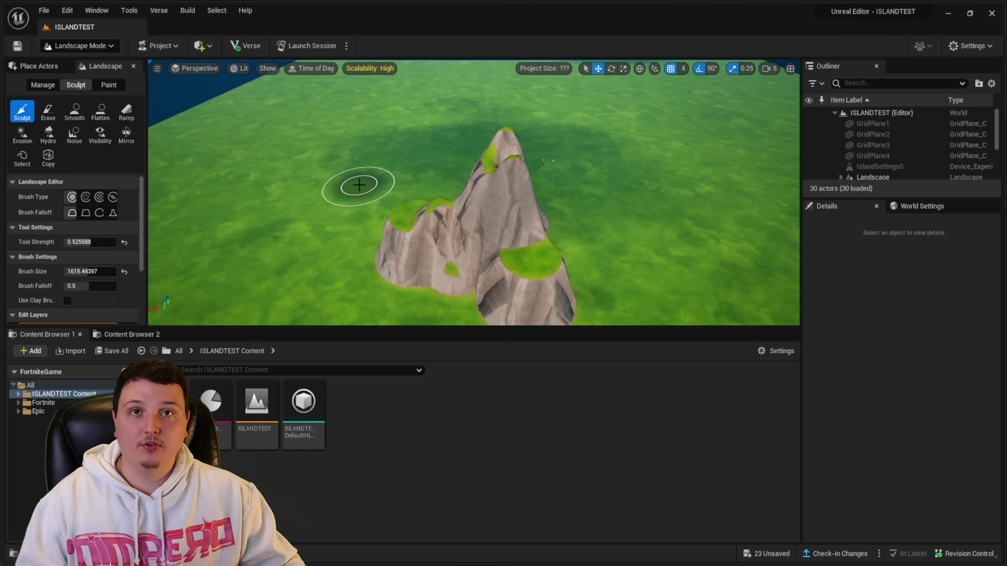
- Smooth down the mountain's two sharp peaks with the Smooth tool at strength about 0.17 and brush size about 284
left_click(74, 112)
right_click_drag(472, 158, 436, 158)
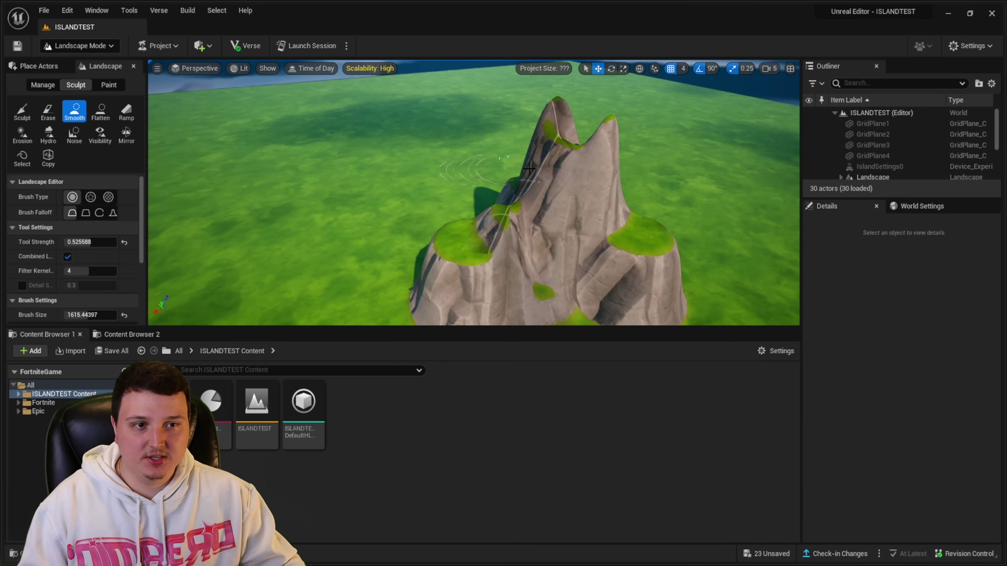
right_click_drag(517, 169, 506, 134)
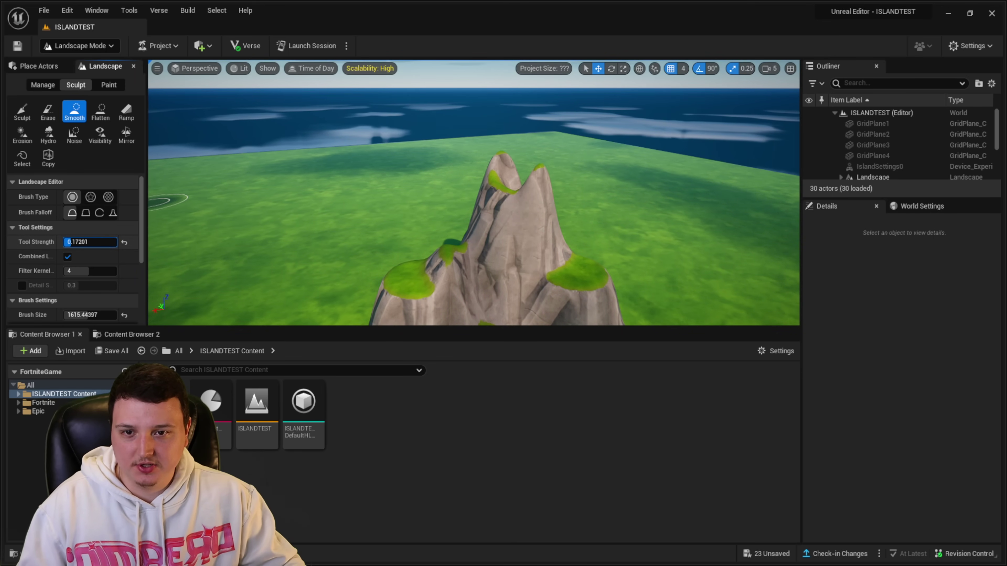
left_click_drag(140, 227, 140, 265)
left_click_drag(82, 235, 74, 234)
left_click(74, 234)
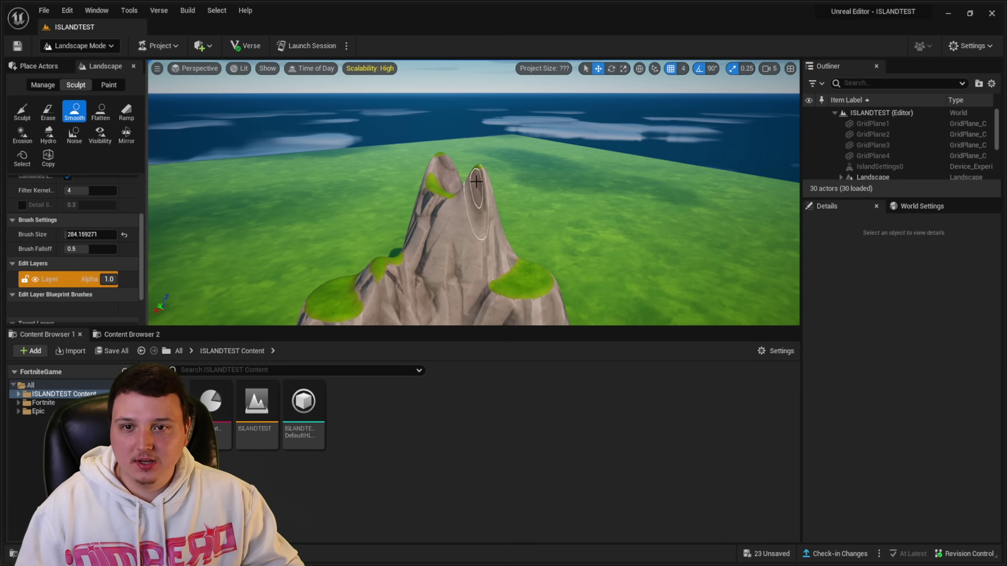
left_click_drag(480, 179, 474, 179)
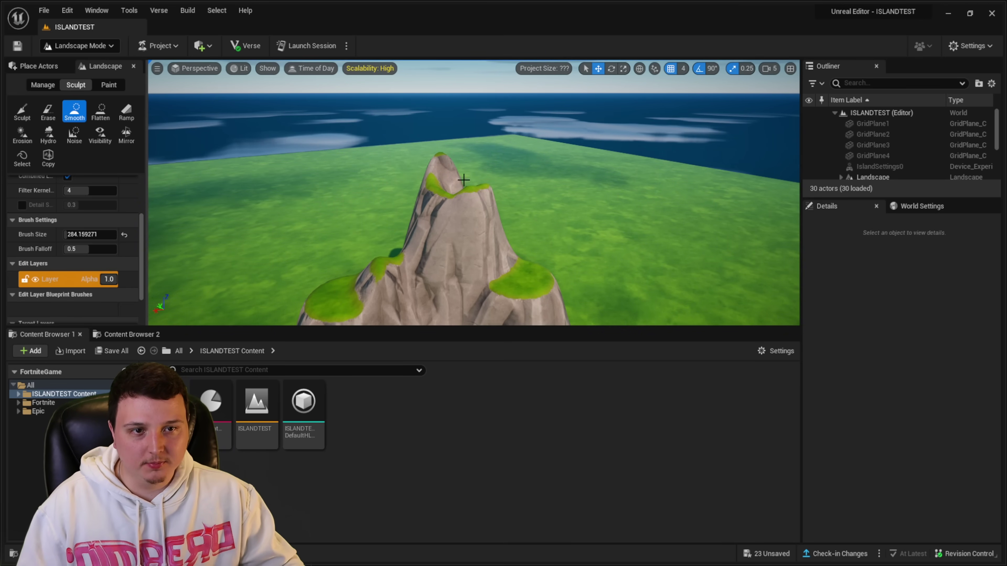
left_click_drag(438, 168, 441, 166)
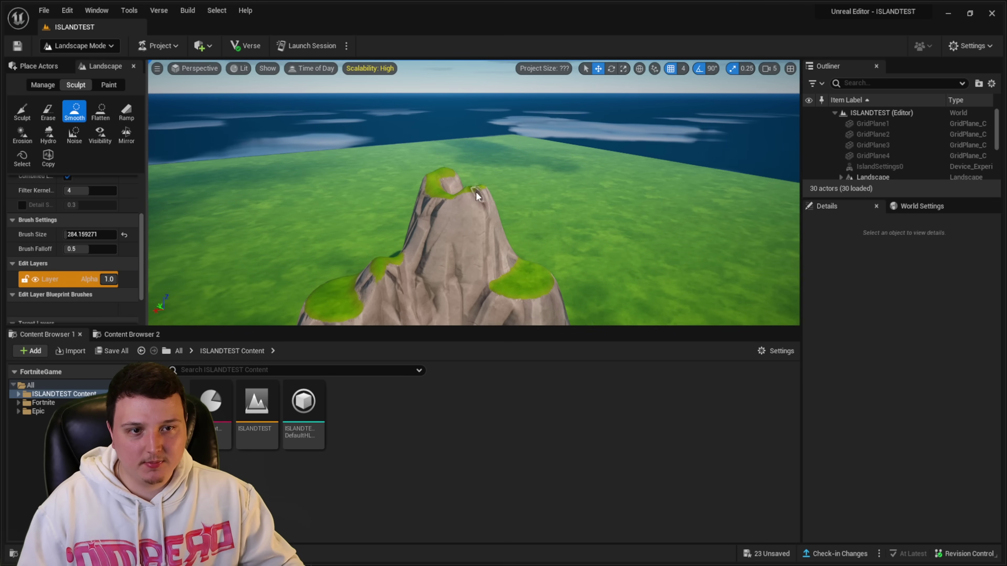
key("a")
mouse_move(353, 291)
right_mouse_down()
mouse_move(499, 305)
mouse_move(386, 288)
right_mouse_up()
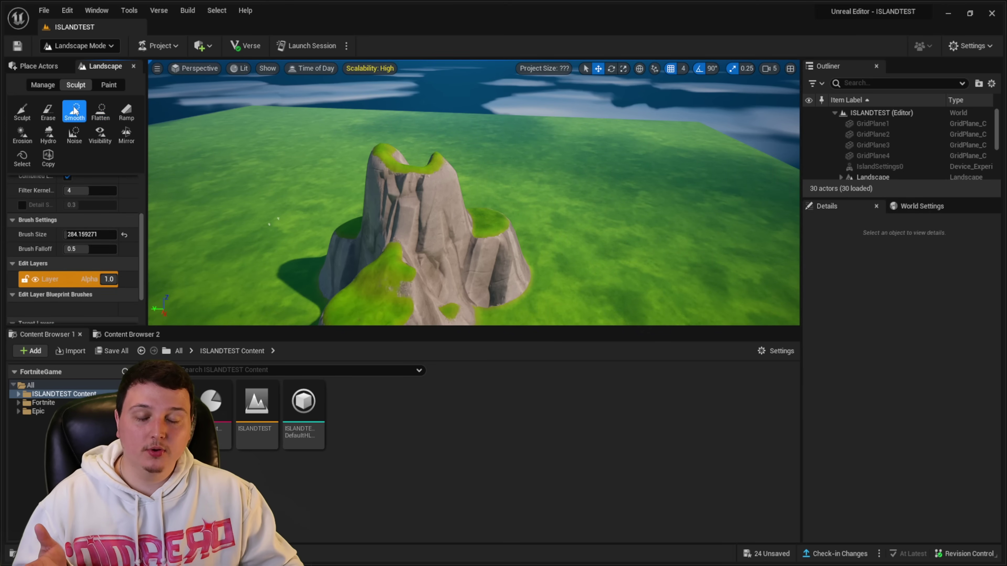
- Level the mountain's summit between the two peaks with the Flatten tool at brush size about 284
left_click(100, 114)
mouse_move(368, 134)
right_mouse_down()
mouse_move(372, 191)
mouse_move(368, 134)
right_mouse_up()
left_click_drag(413, 158, 434, 164)
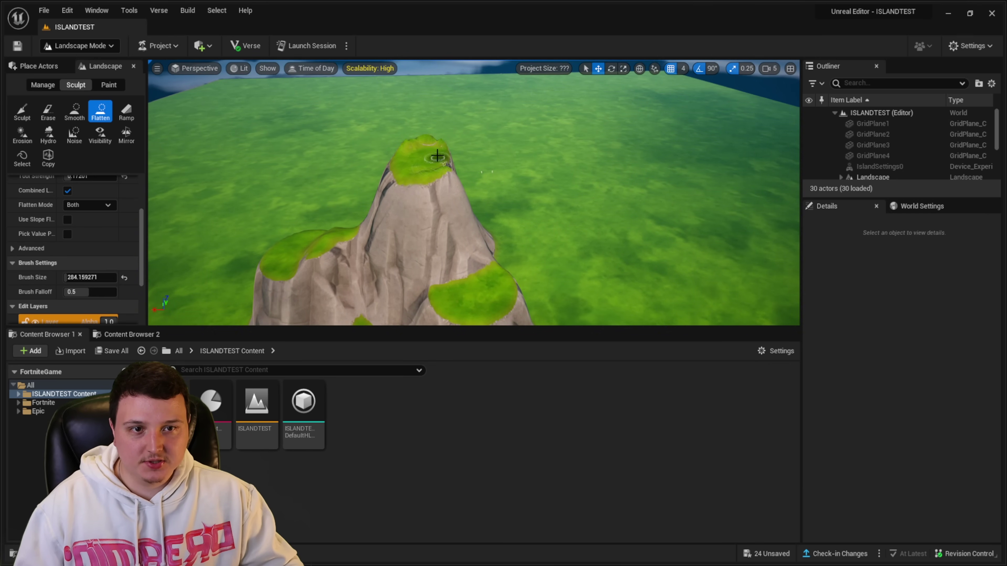
right_click_drag(418, 149, 331, 139)
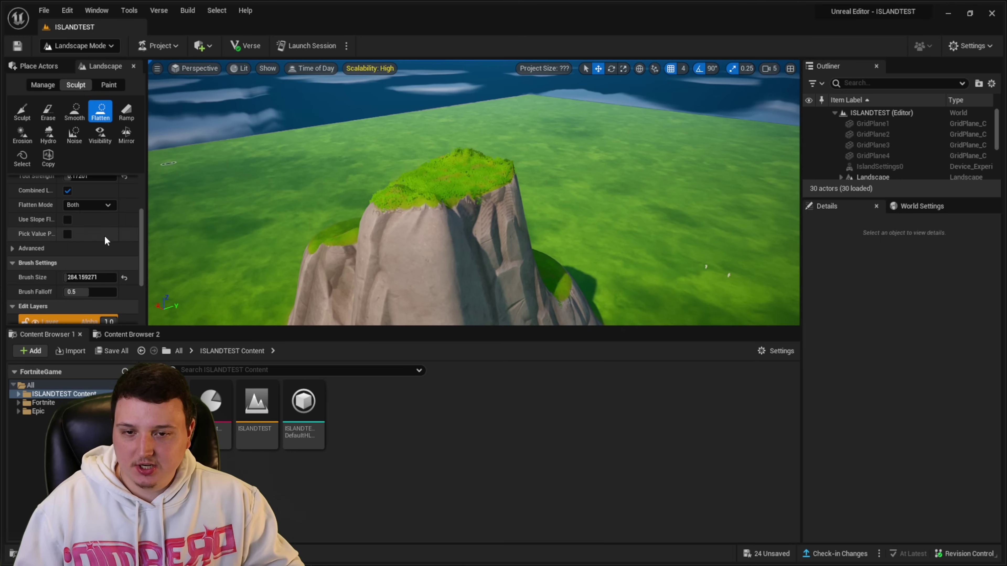
- Flatten the summit and lower ledges into plateaus with brush size about 697 and tool strength about 0.33
left_click_drag(143, 248, 140, 224)
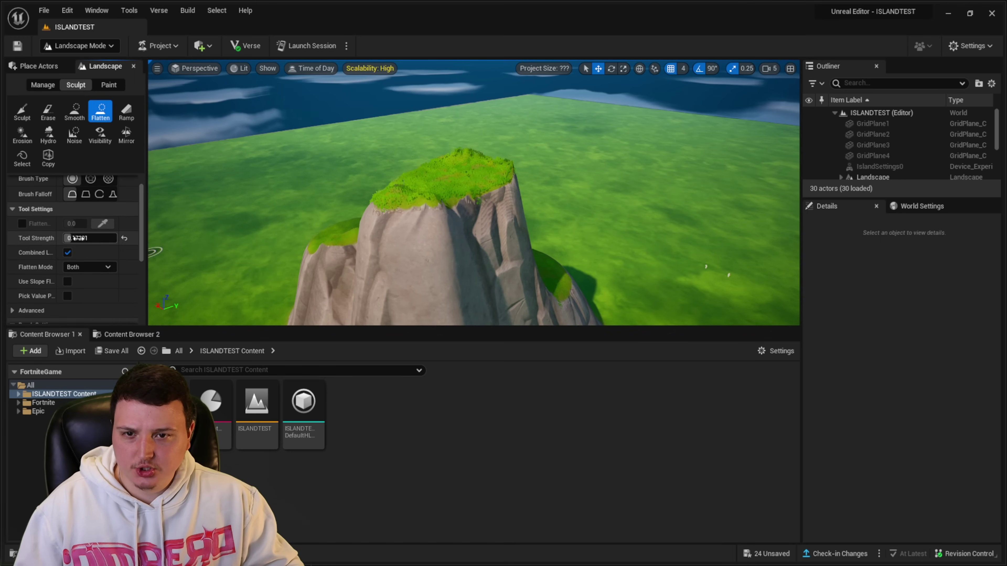
left_click_drag(140, 229, 139, 273)
left_click_drag(76, 228, 75, 228)
mouse_move(245, 215)
right_mouse_down()
mouse_move(313, 191)
mouse_move(384, 216)
mouse_move(464, 206)
mouse_move(500, 223)
mouse_move(579, 212)
right_mouse_up()
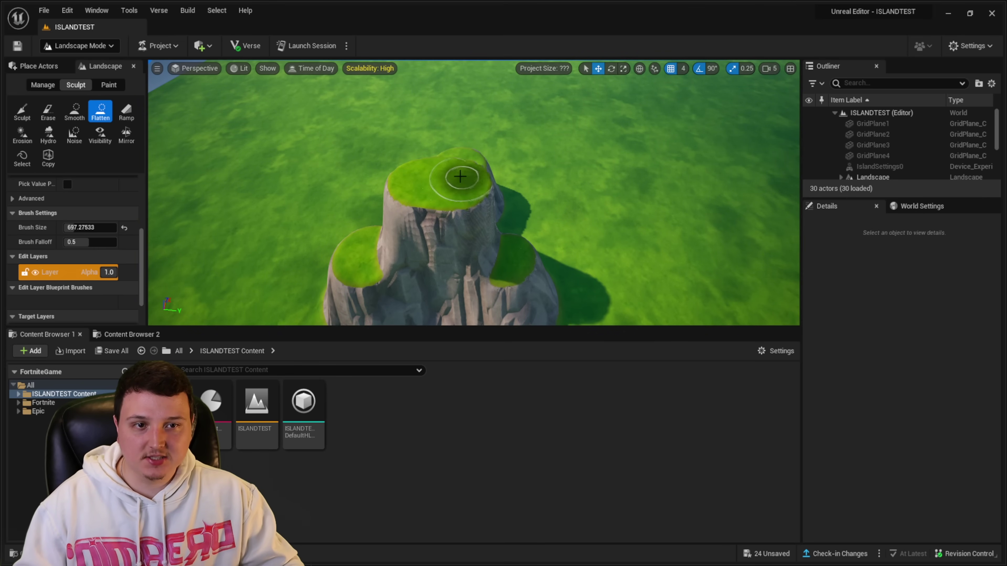
right_click_drag(538, 119, 538, 119)
right_click_drag(416, 213, 415, 214)
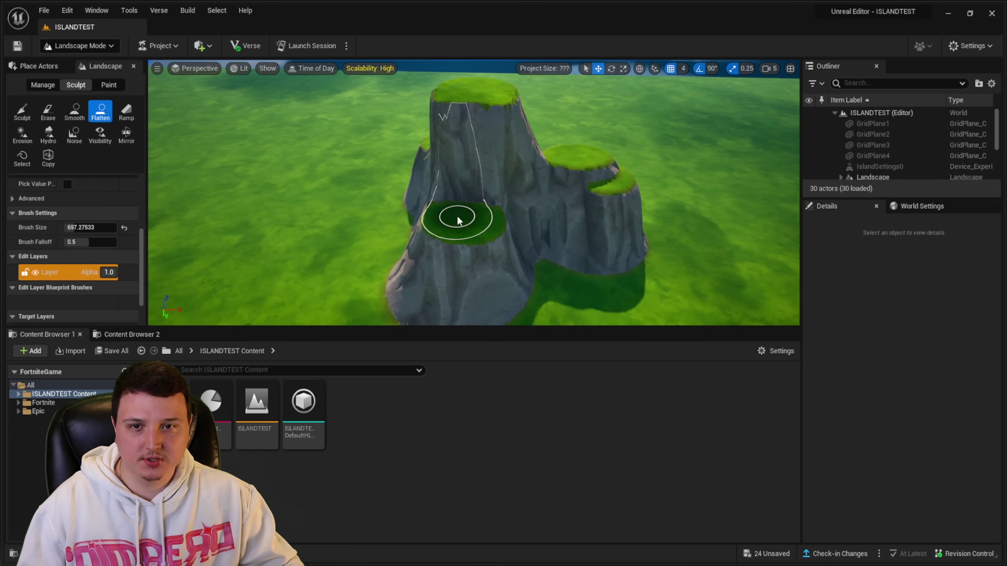
right_click_drag(502, 201, 501, 200)
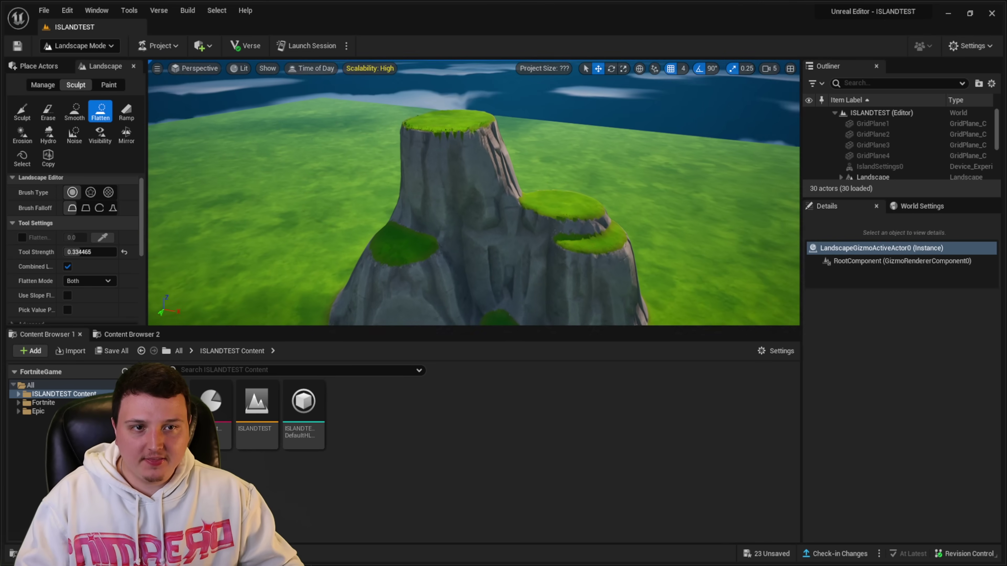
right_click_drag(501, 200, 501, 200)
right_click_drag(543, 259, 543, 259)
right_click_drag(187, 153, 186, 153)
- Add a ramp about 1090 wide from the mountain's lower ledge down to the ground at its base
left_click(127, 112)
right_click_drag(410, 143, 411, 144)
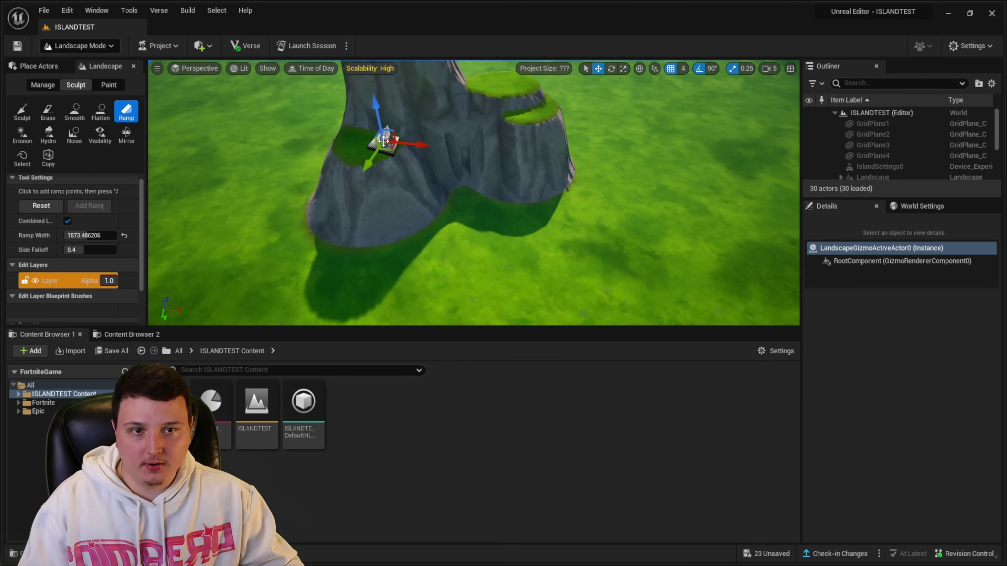
left_click(552, 208)
right_click_drag(552, 207, 581, 185)
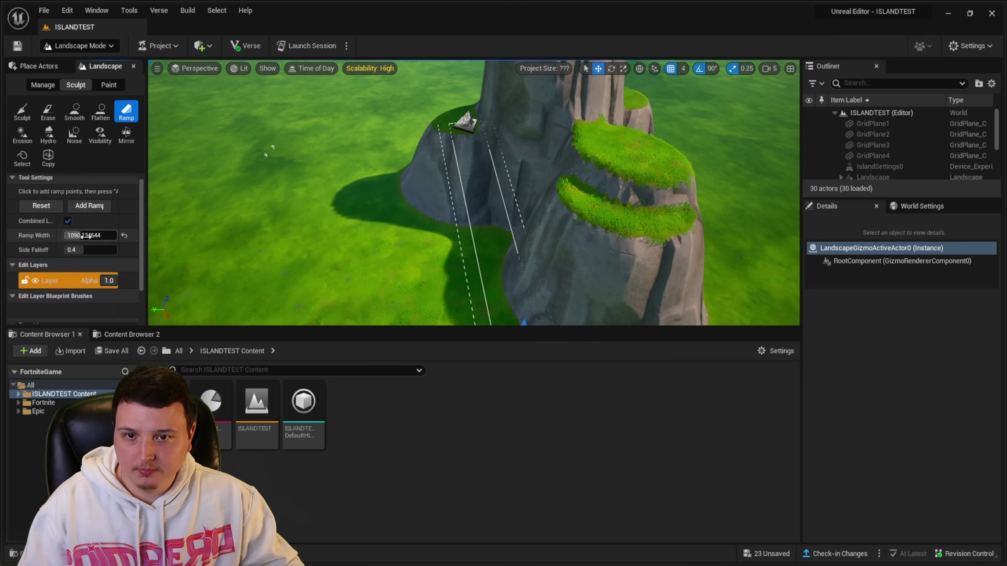
left_click(89, 206)
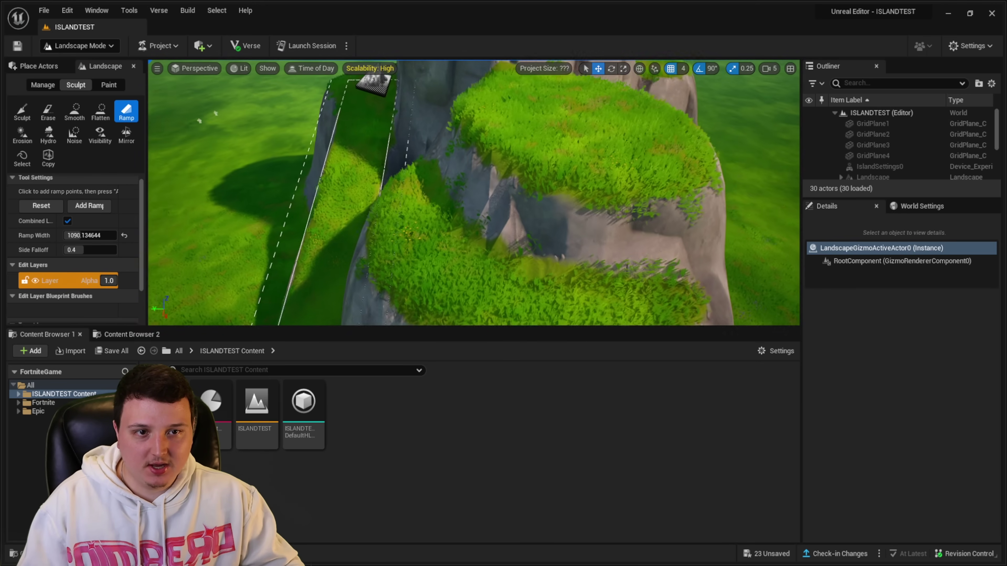
key("s")
mouse_move(473, 193)
right_mouse_down()
mouse_move(511, 198)
mouse_move(551, 191)
mouse_move(566, 175)
mouse_move(499, 190)
right_mouse_up()
- Activate the Smooth tool to soften the terrain around the mountain's new ramp
left_click(74, 111)
mouse_move(396, 198)
right_mouse_down()
mouse_move(381, 194)
mouse_move(397, 171)
right_mouse_up()
key("a")
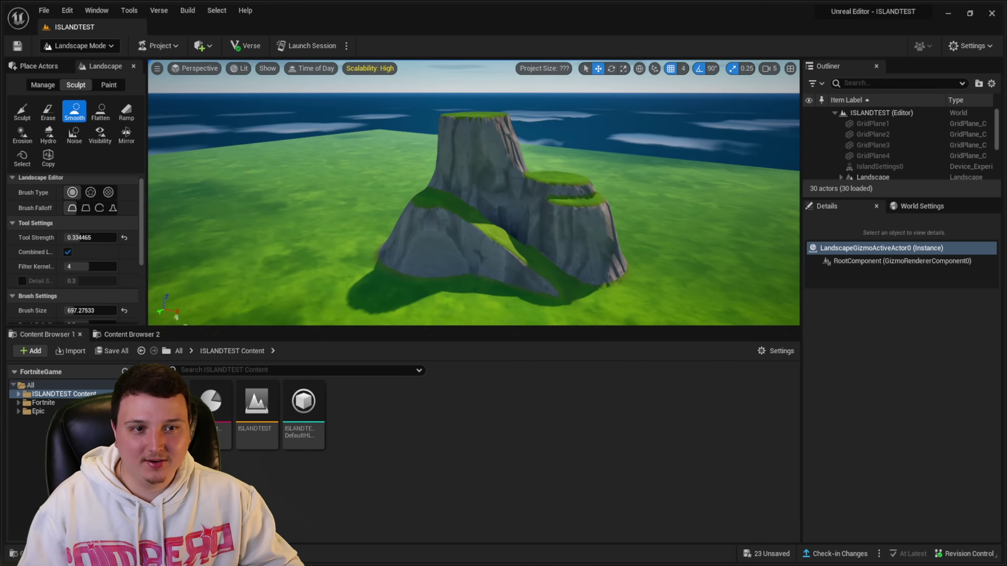